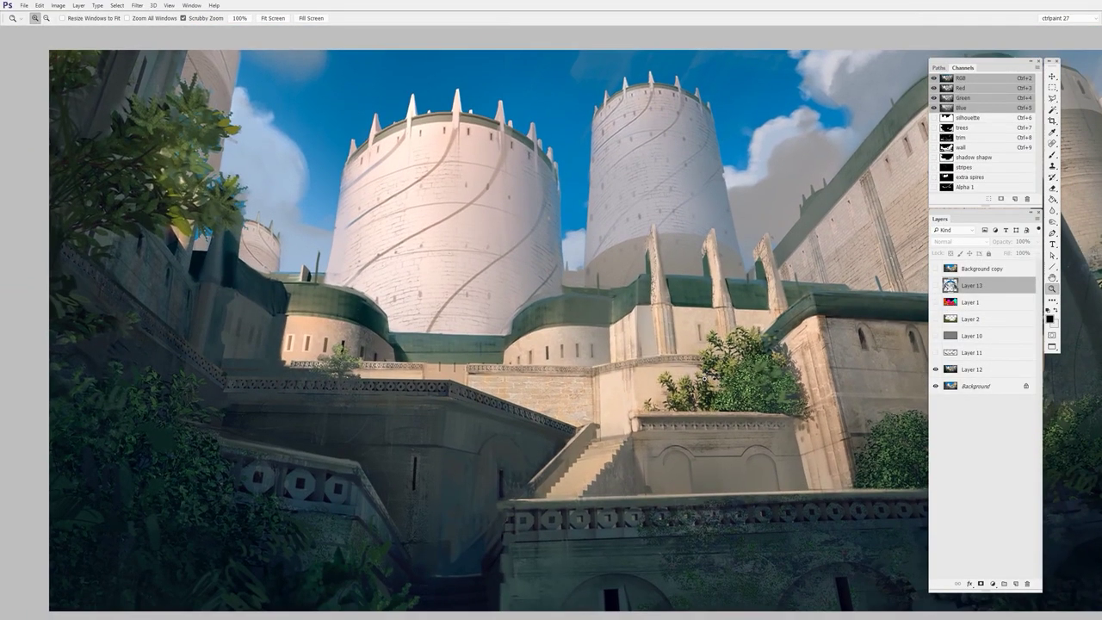
Toggle the "New Dome?" sketch on Layer 13 on and off to compare the proposed dome with the painted large tower
click(936, 286)
drag(607, 354, 590, 396)
drag(589, 501, 542, 470)
drag(542, 469, 530, 532)
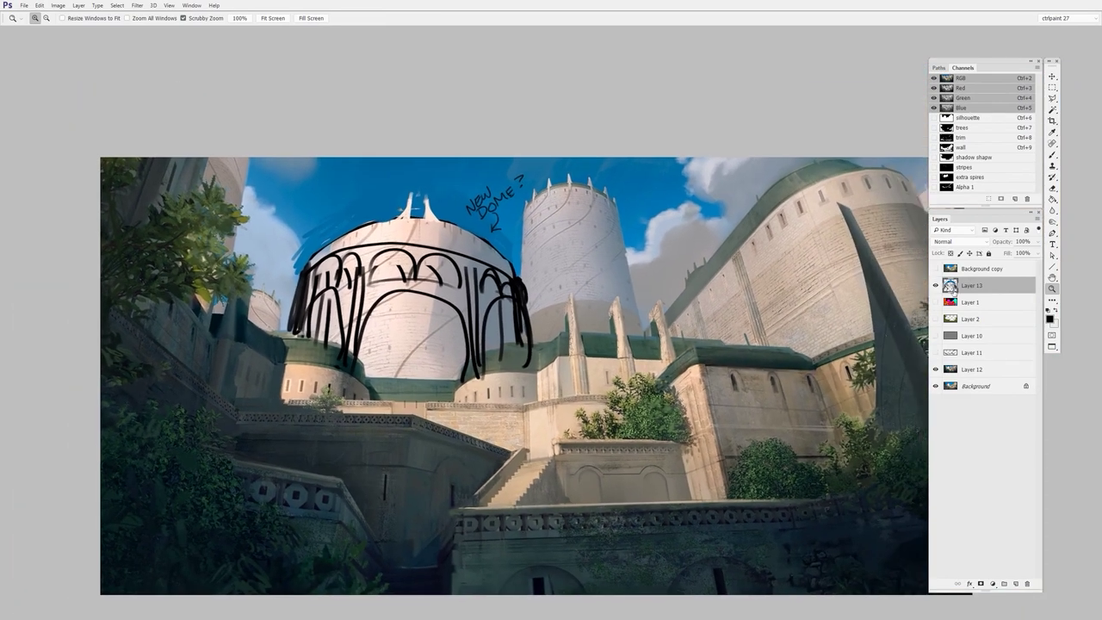
click(936, 285)
click(620, 306)
drag(555, 298, 626, 317)
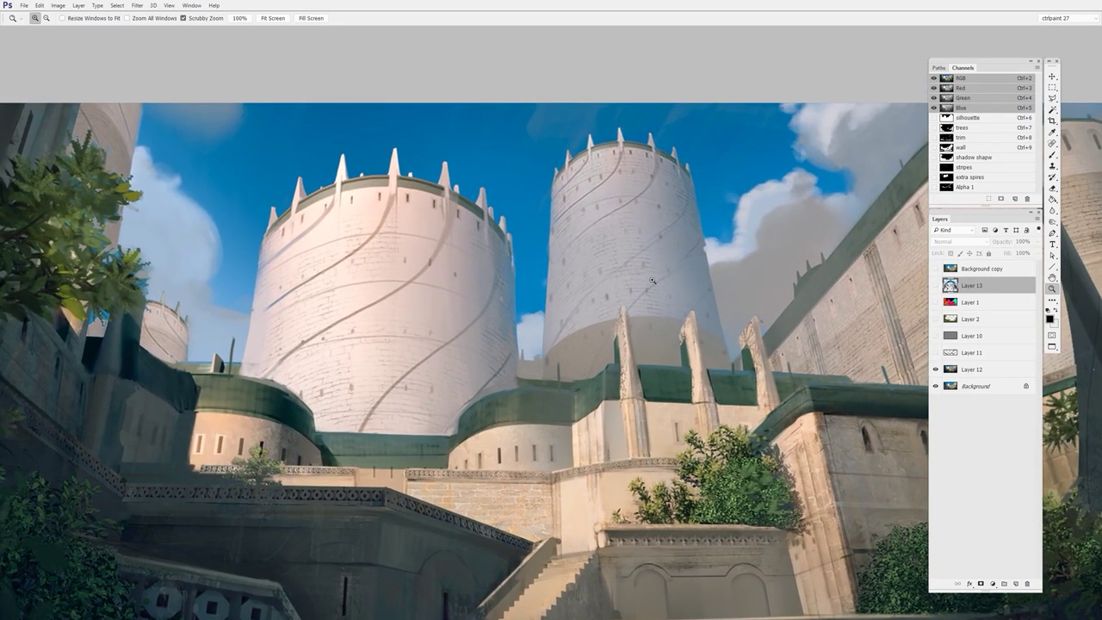
click(937, 288)
drag(620, 362, 594, 362)
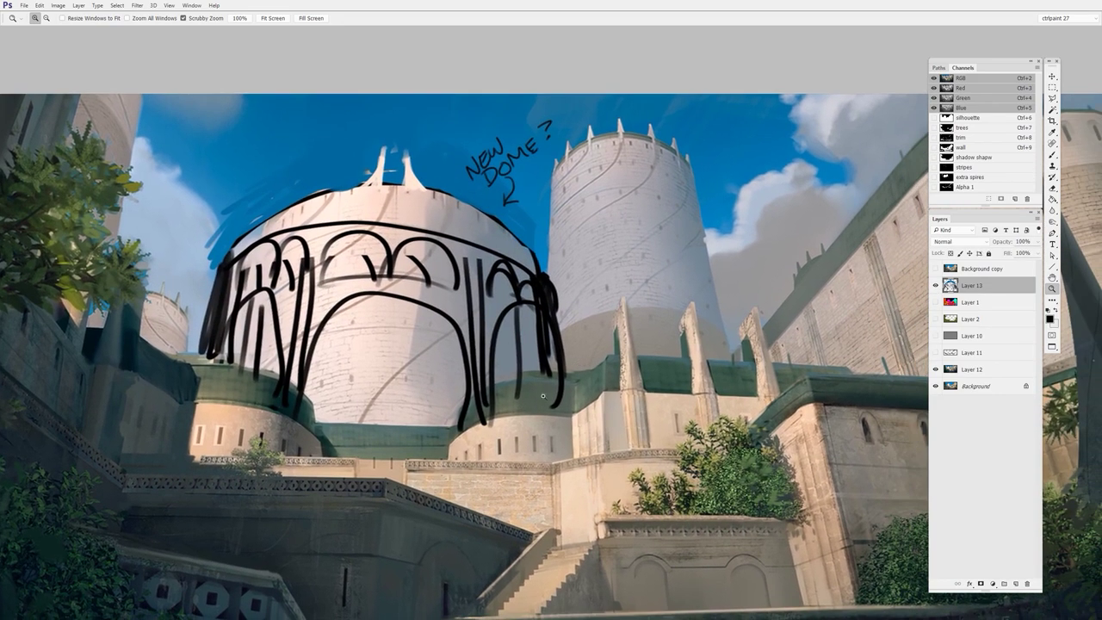
alt+click(555, 439)
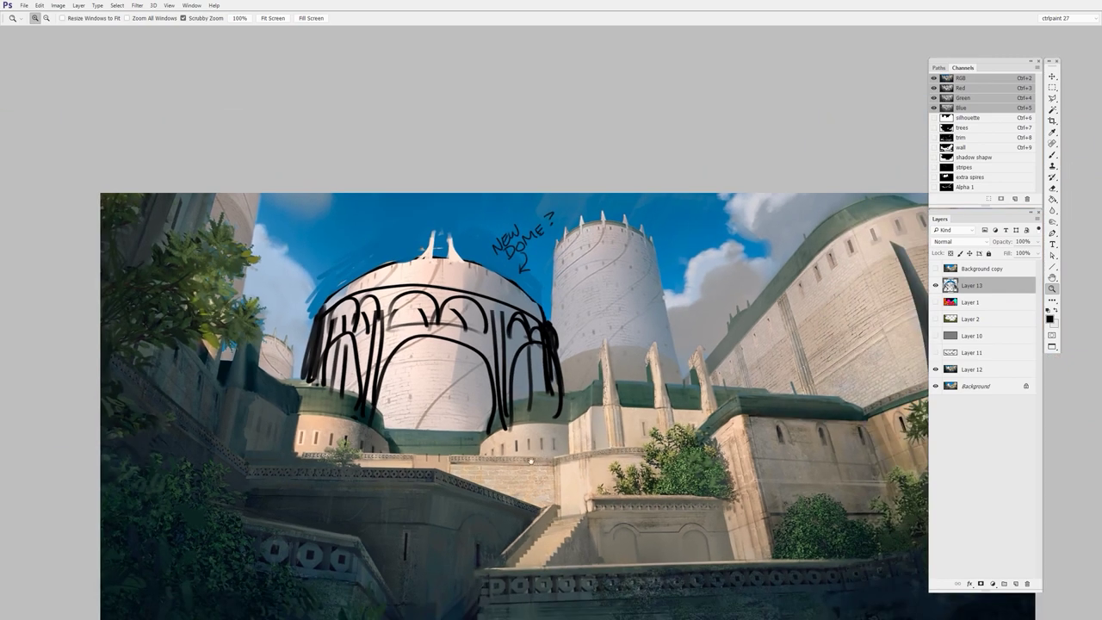
drag(531, 463, 528, 390)
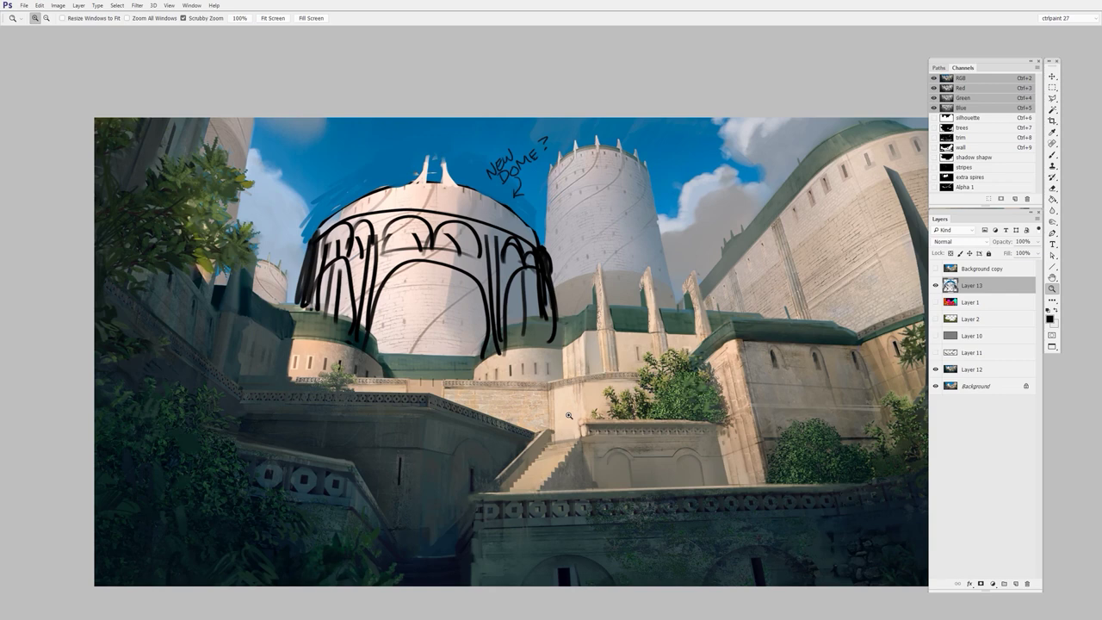
Hide the dome sketch on Layer 13 and examine the stone spires and green roofs below the towers up close
click(935, 285)
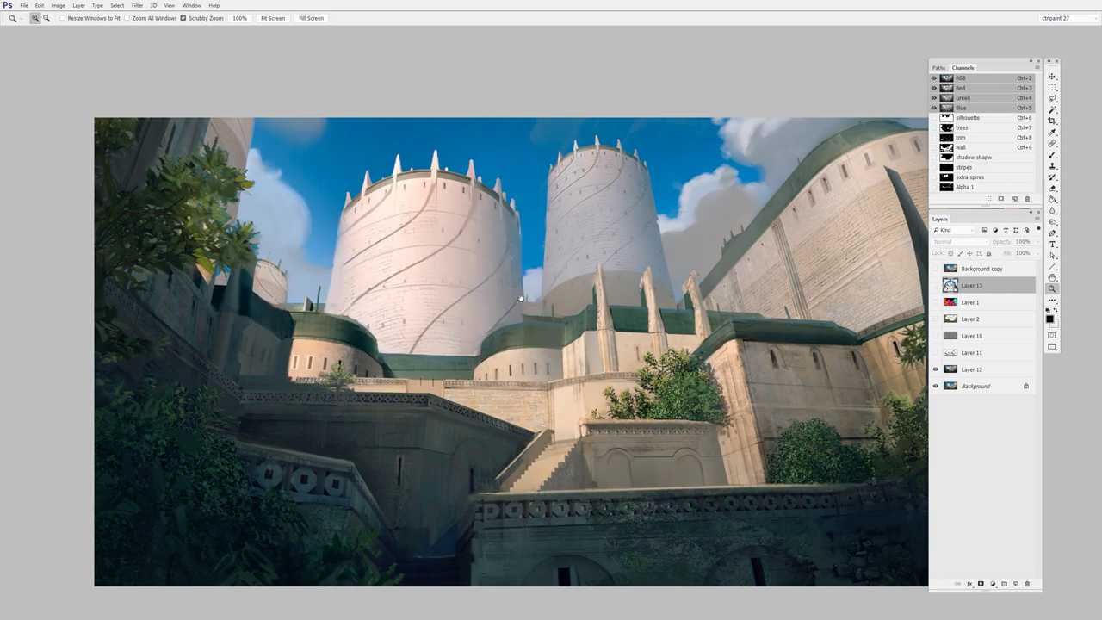
drag(521, 298, 588, 224)
drag(723, 409, 496, 382)
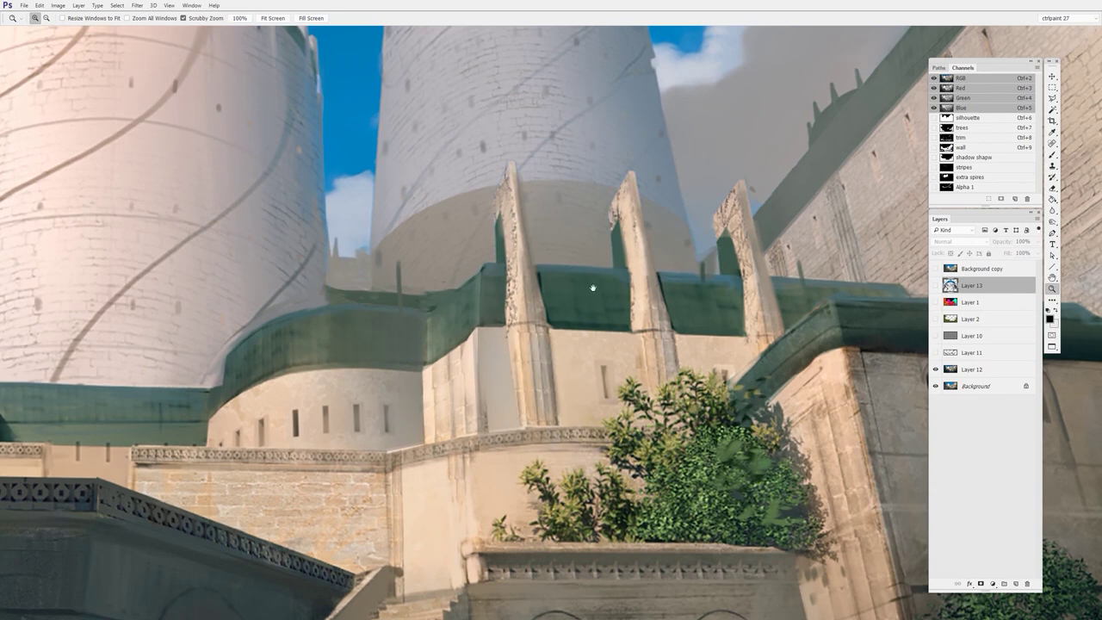
drag(591, 286, 652, 297)
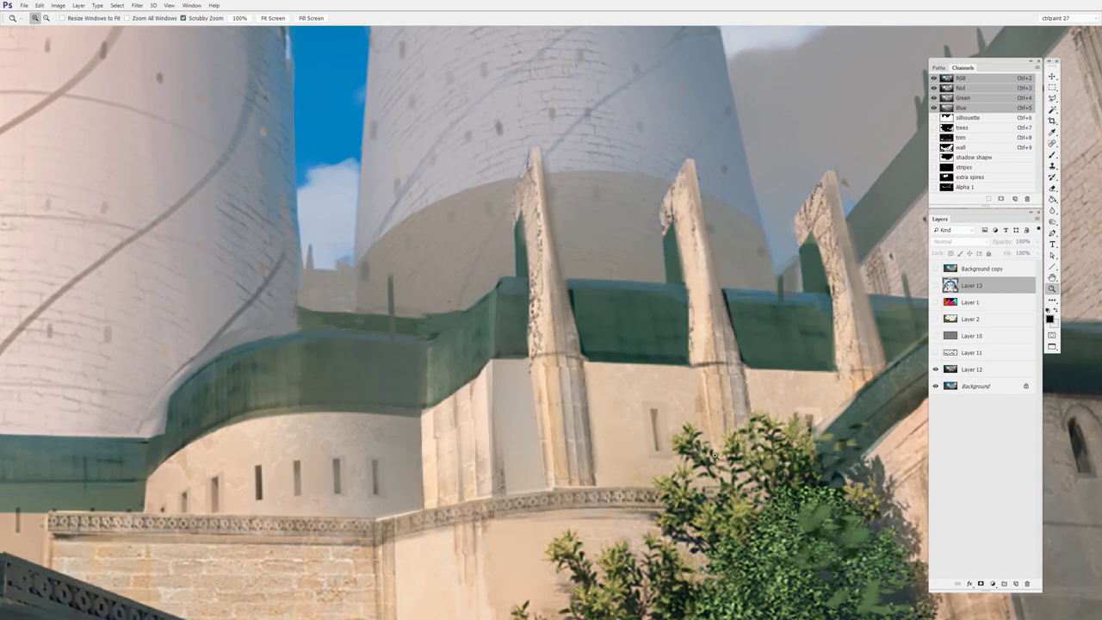
mouse_move(707, 381)
mouse_down()
mouse_move(652, 427)
mouse_move(549, 373)
mouse_move(559, 377)
mouse_up()
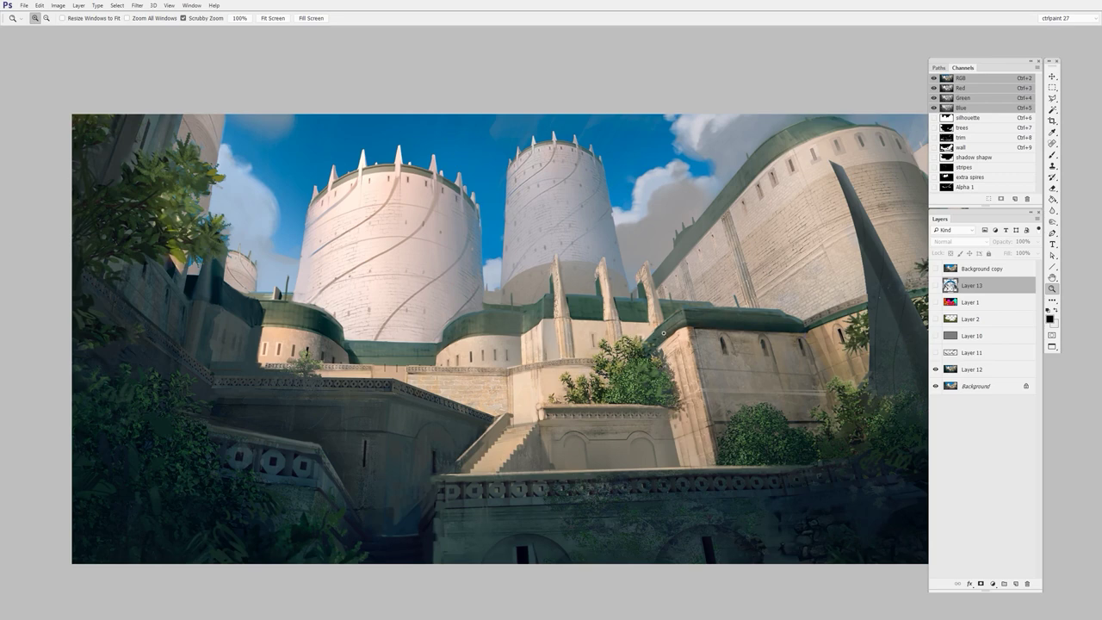
Flip the castle painting horizontally to check its composition in mirror view, and flip it back
key(F2)
mouse_move(647, 423)
mouse_down()
mouse_move(585, 417)
mouse_move(623, 418)
mouse_up()
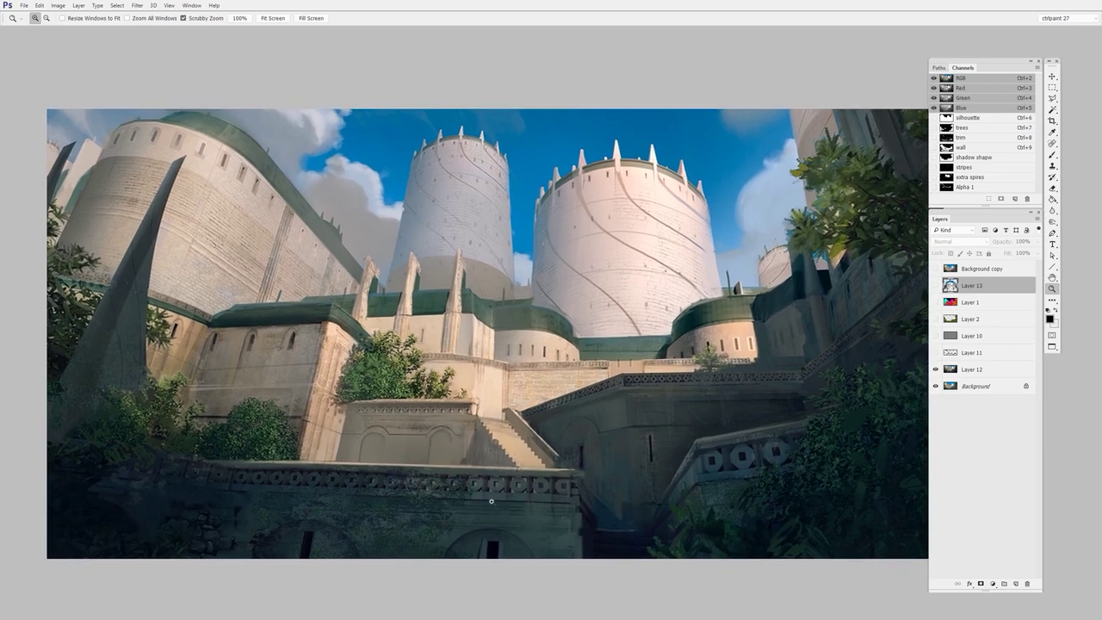
click(606, 295)
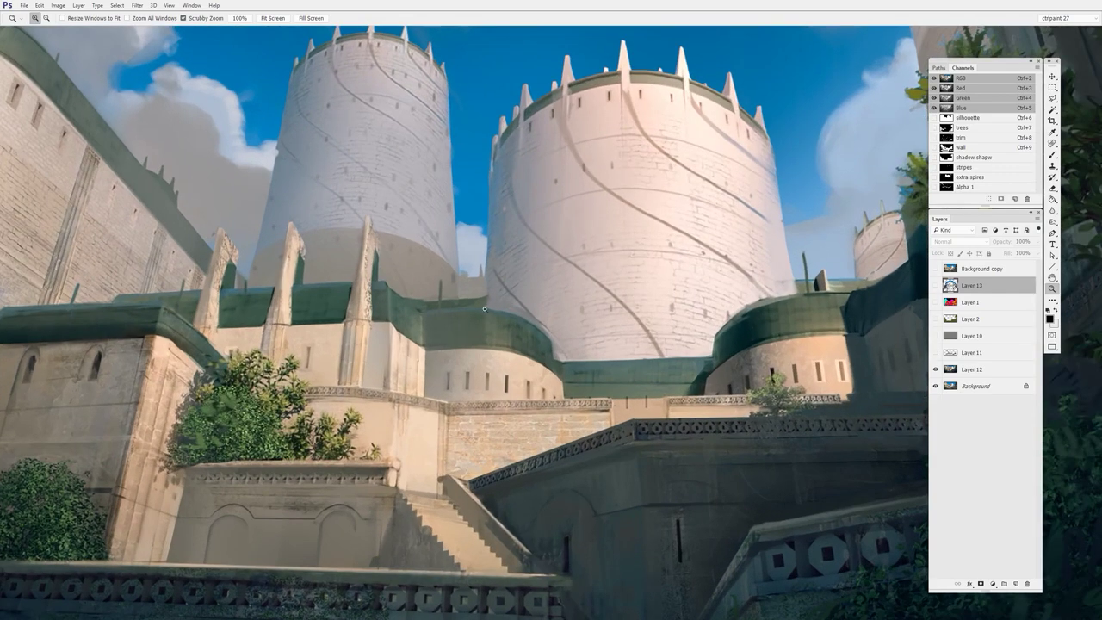
alt+click(787, 240)
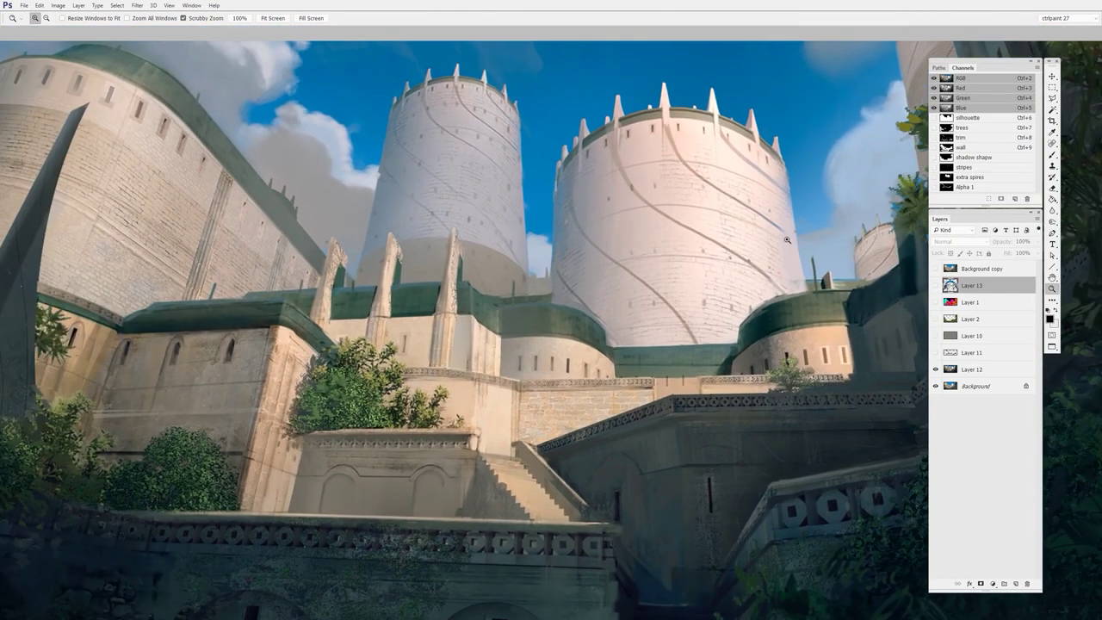
alt+click(701, 492)
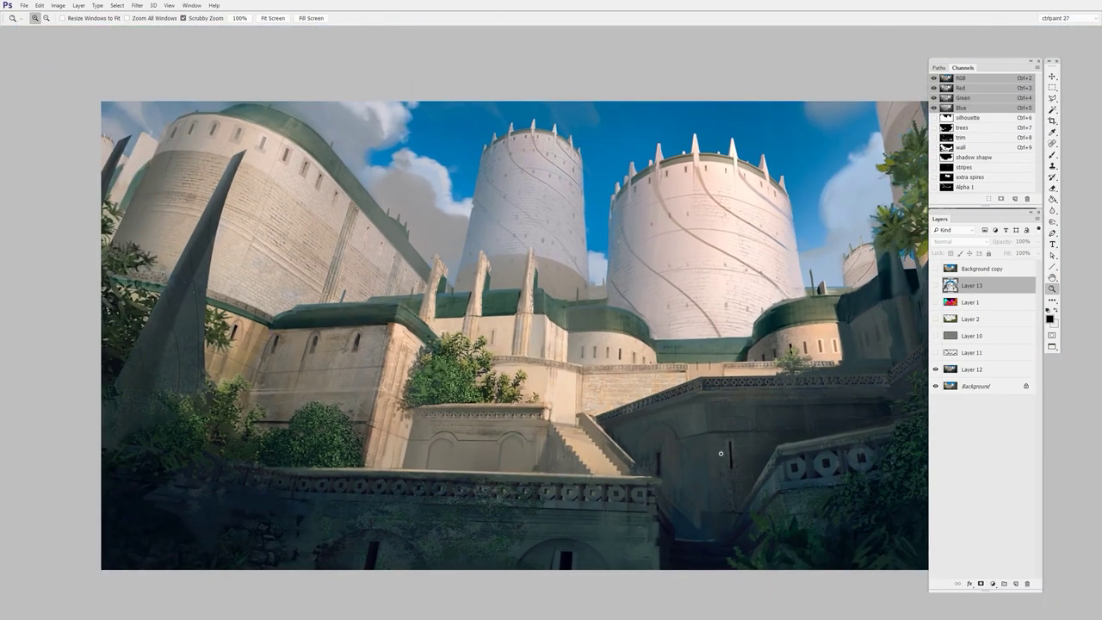
key(ctrl+shift+h)
drag(692, 442, 616, 440)
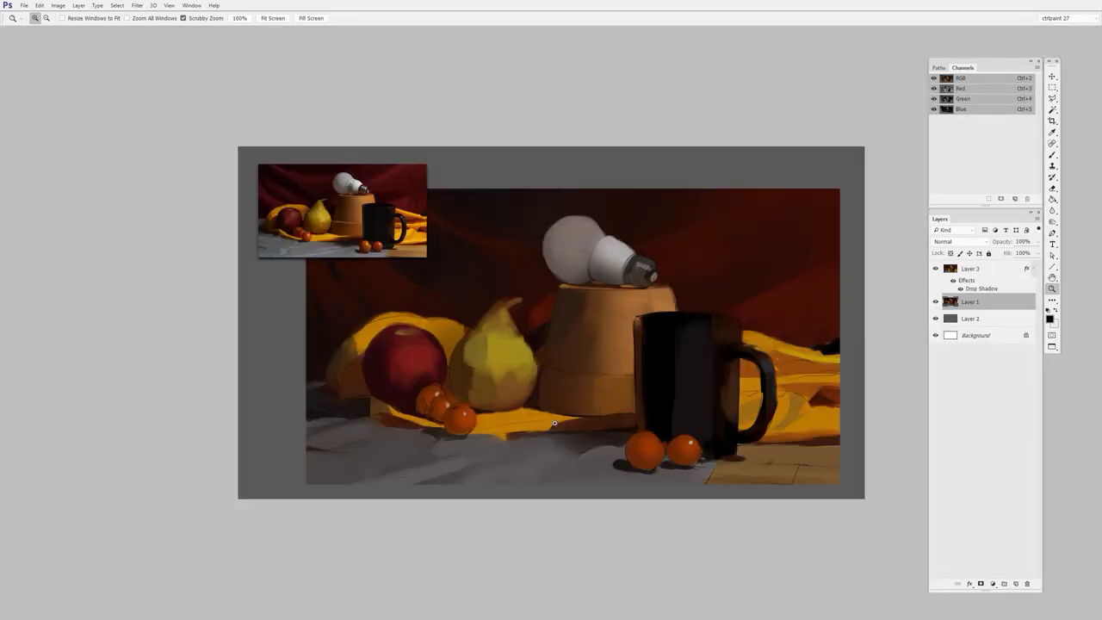
Switch to the still life document and examine the painting against its reference photo, both up close and as a whole
drag(663, 369, 676, 359)
drag(653, 298, 647, 335)
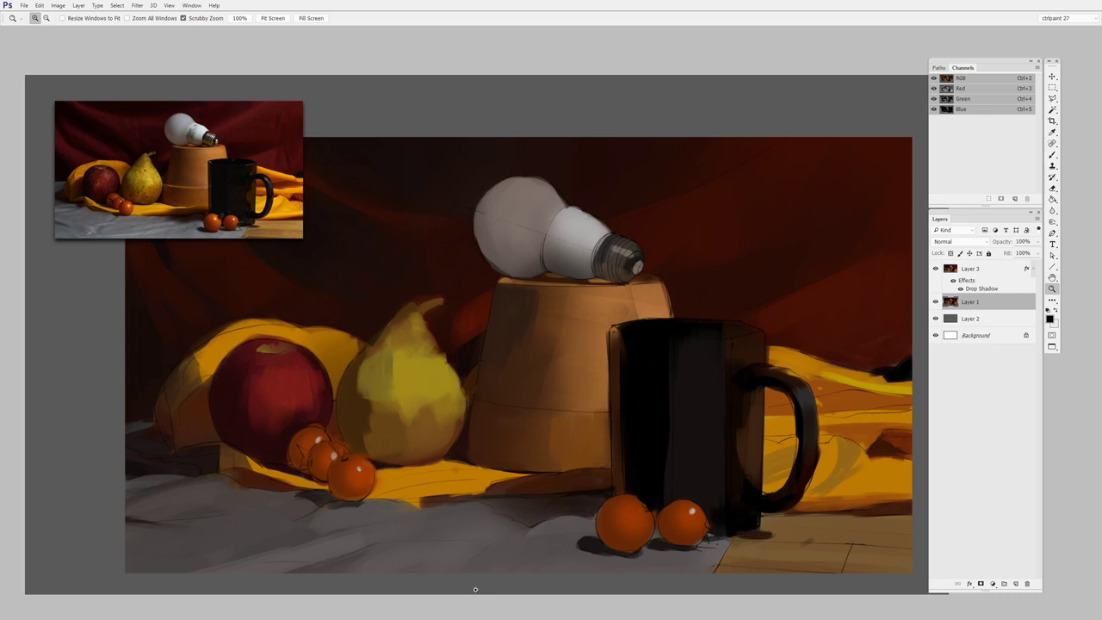
drag(526, 443, 689, 484)
drag(507, 333, 543, 413)
drag(375, 367, 564, 441)
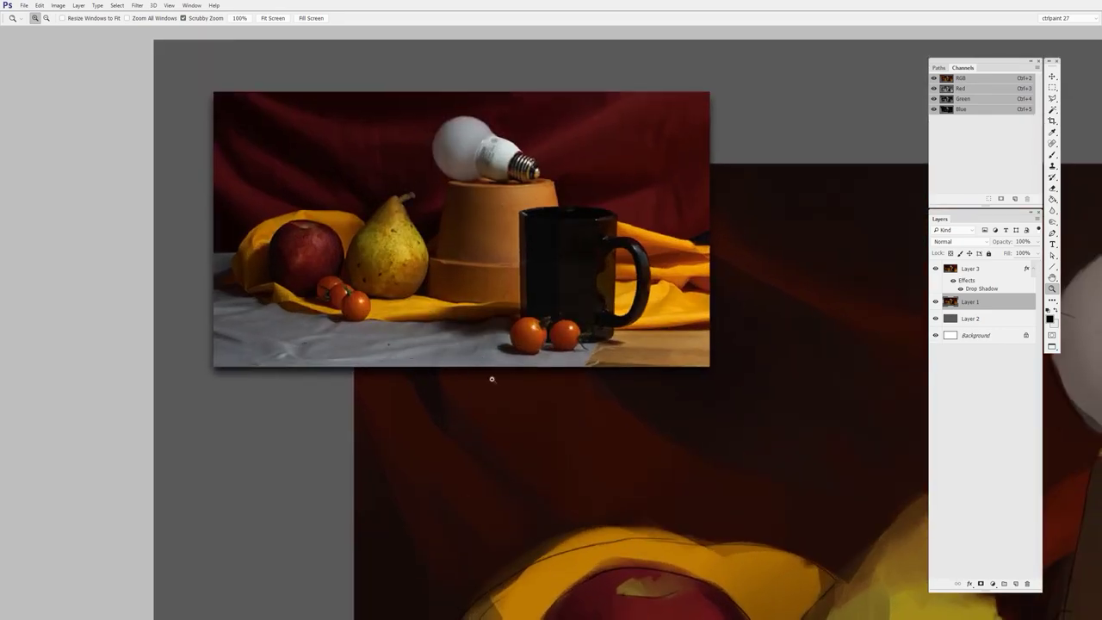
drag(727, 512, 489, 327)
drag(489, 327, 430, 332)
drag(714, 496, 547, 450)
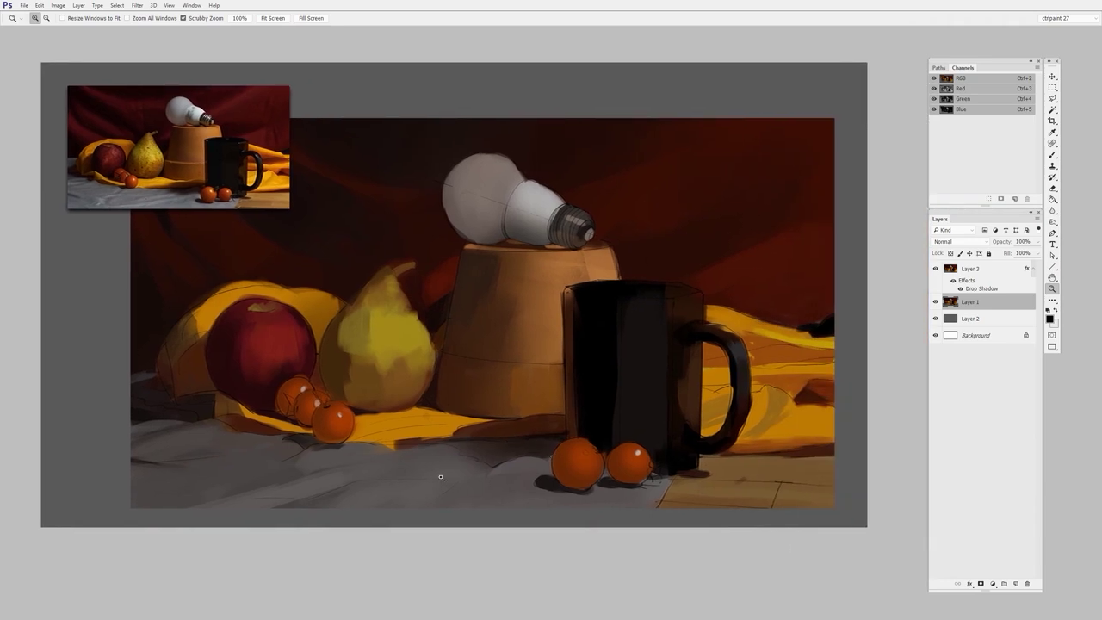
Add a new layer above Layer 1 and brush soft light grey strokes onto the cloth in front of the pot
key(ctrl+shift+alt+n)
key(b)
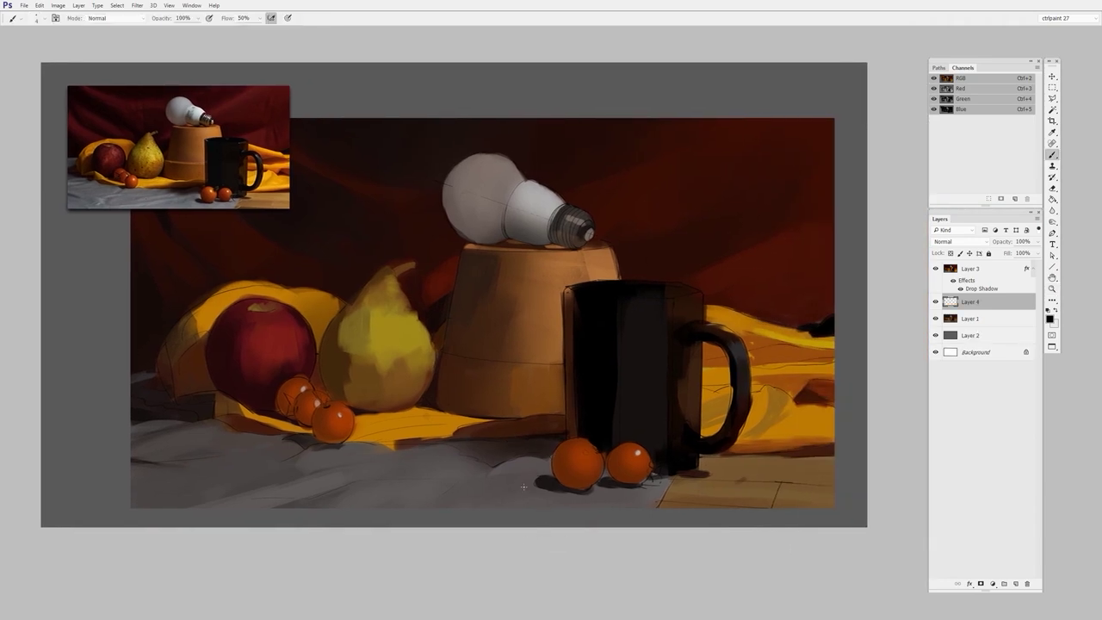
click(1049, 319)
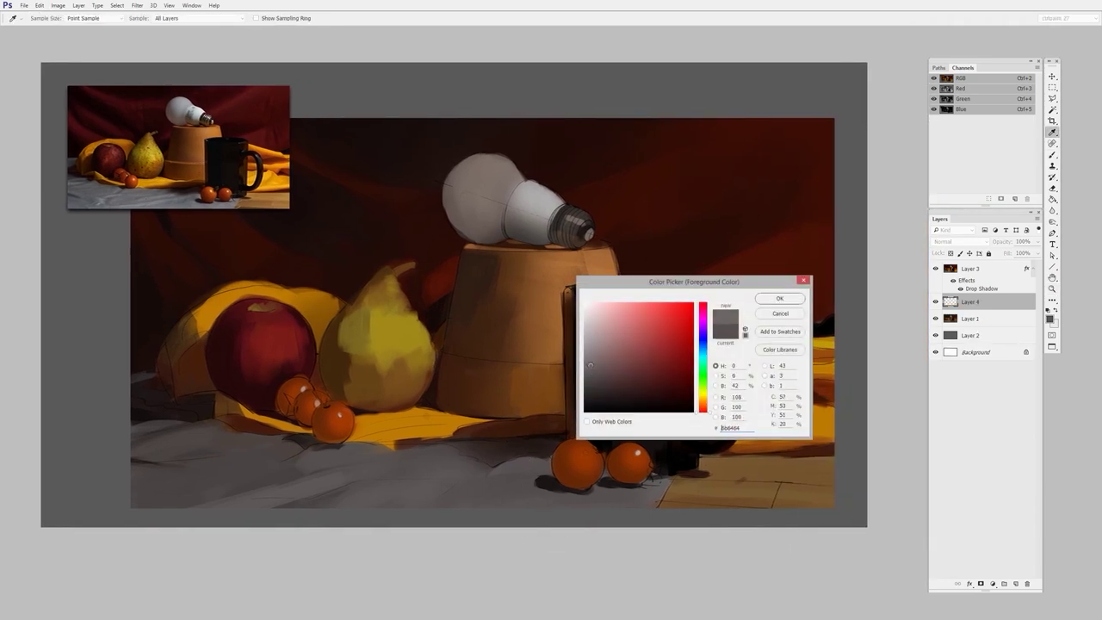
click(780, 297)
drag(519, 476, 483, 494)
mouse_move(412, 494)
mouse_down()
mouse_move(439, 474)
mouse_move(420, 496)
mouse_up()
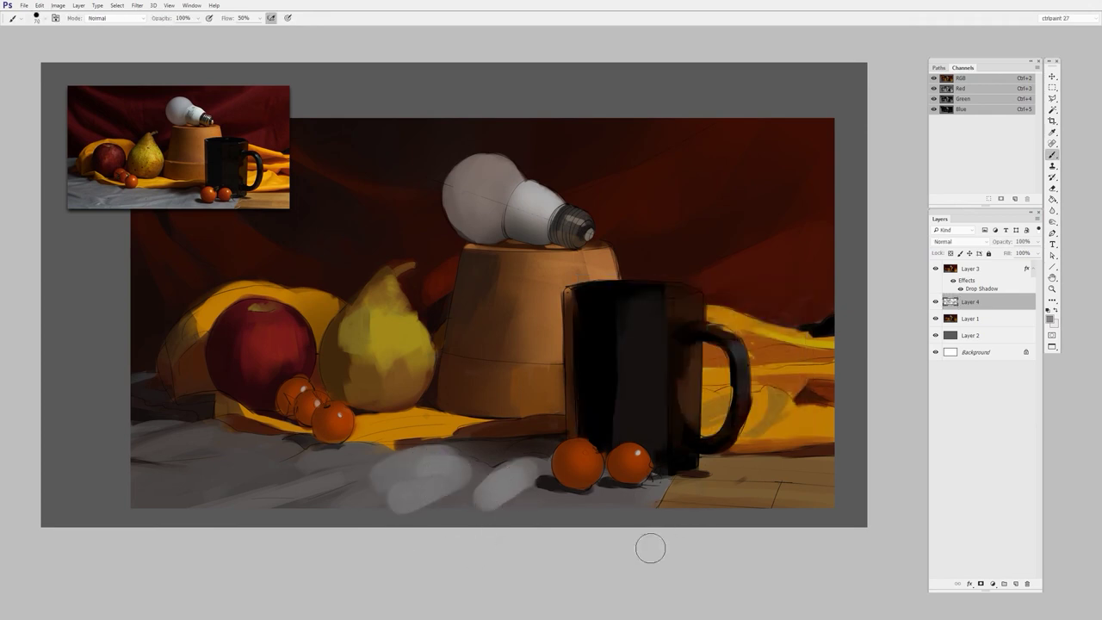
Set the foreground colour to a slightly greenish grey (R 132, G 135, B 134) and brush it over the cloth strokes
key(n)
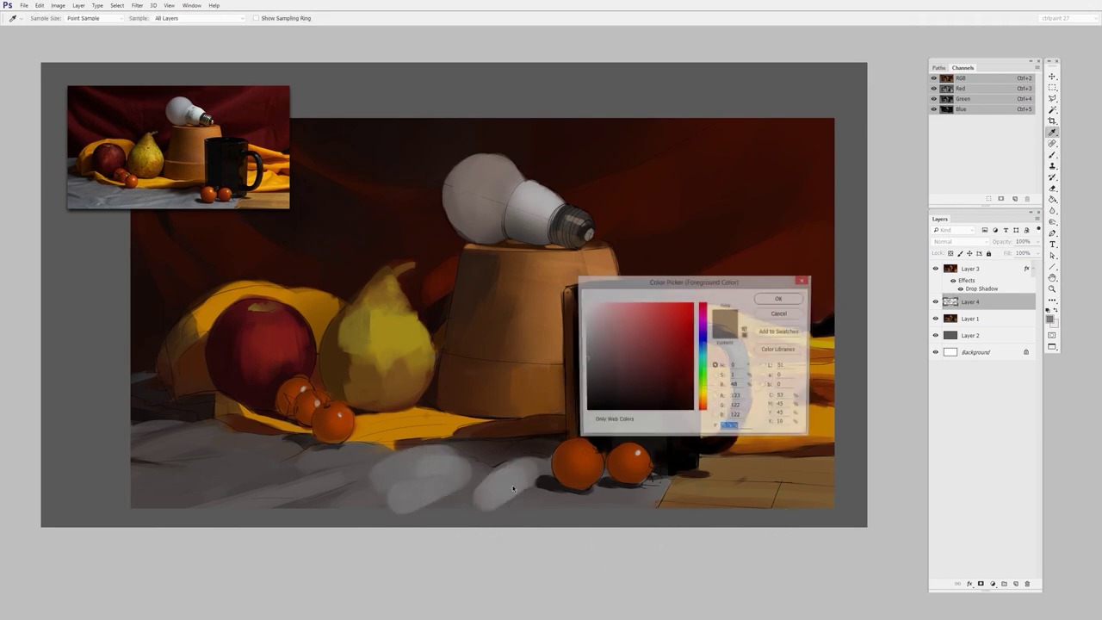
click(704, 363)
click(586, 353)
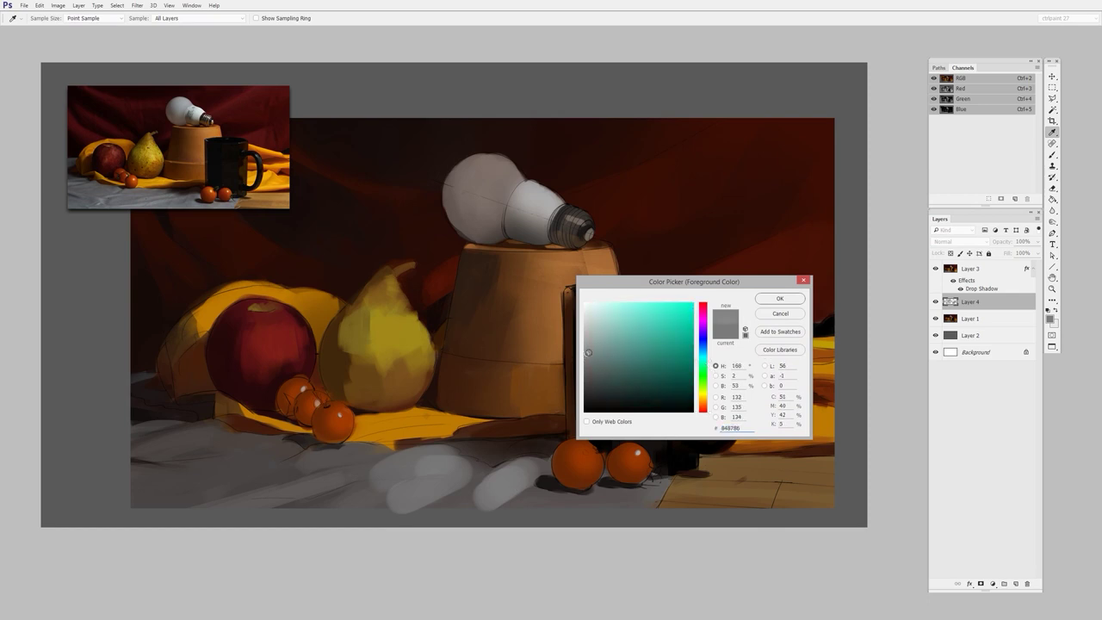
click(790, 295)
drag(509, 477, 508, 495)
mouse_move(466, 491)
mouse_down()
mouse_move(440, 491)
mouse_move(485, 482)
mouse_up()
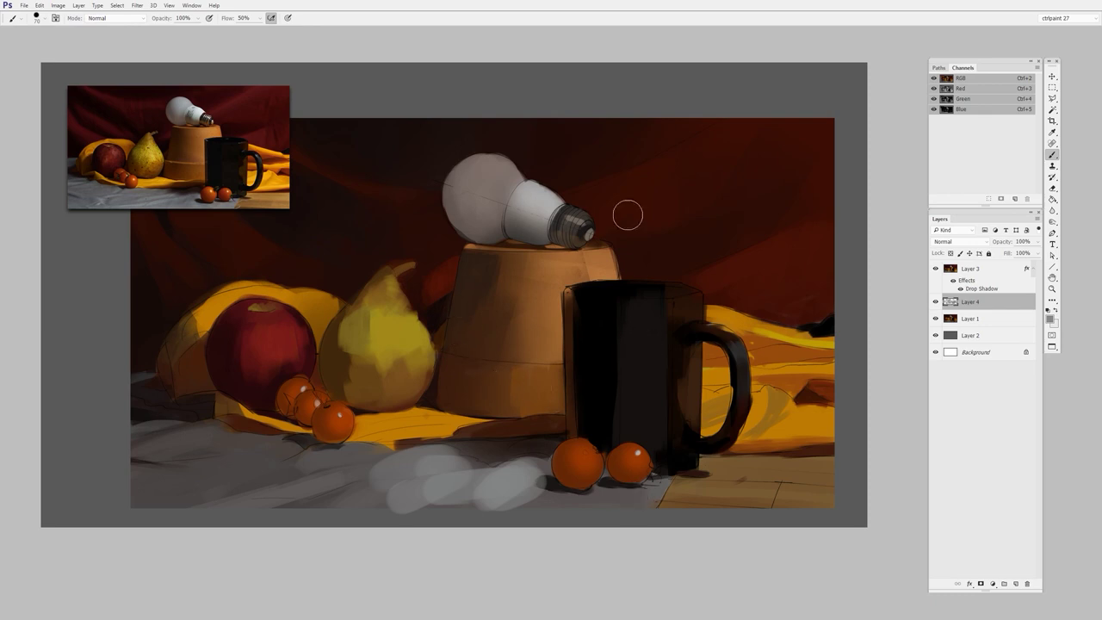
Examine the castle painting with its dome sketch showing, and return to the still life to compare how the two pictures work
drag(763, 424, 742, 459)
drag(673, 458, 723, 451)
drag(713, 442, 834, 485)
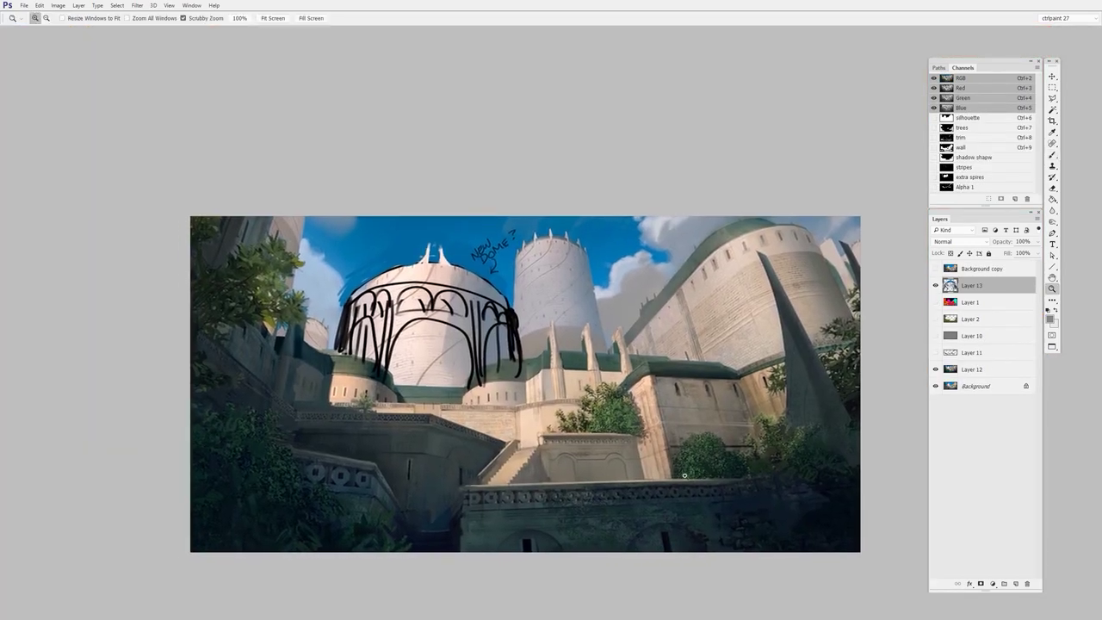
click(684, 474)
key(b)
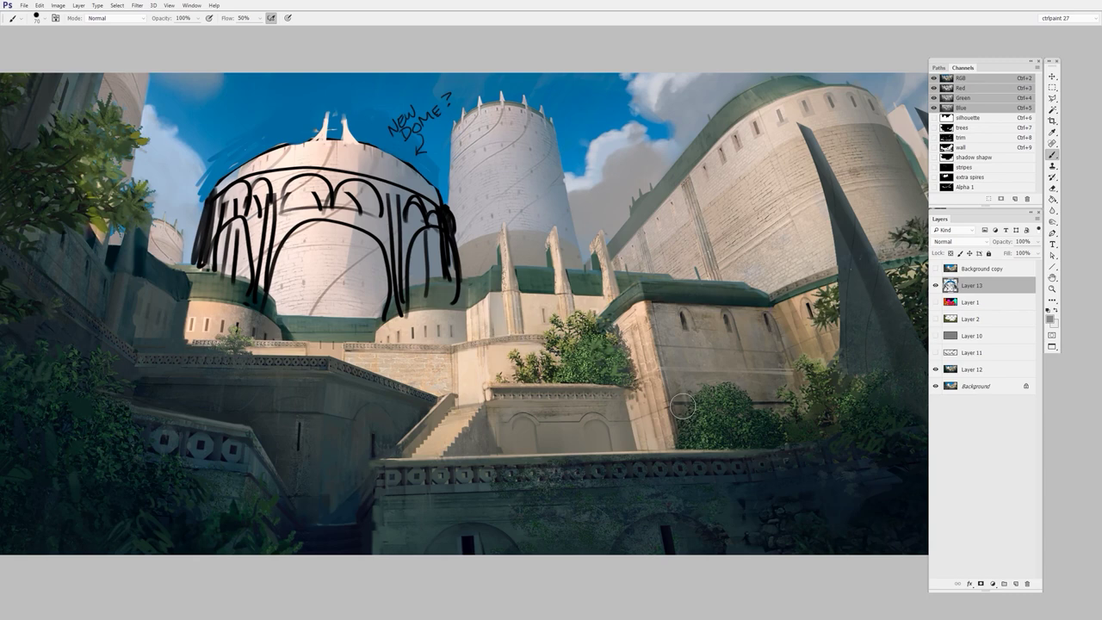
drag(471, 287, 541, 299)
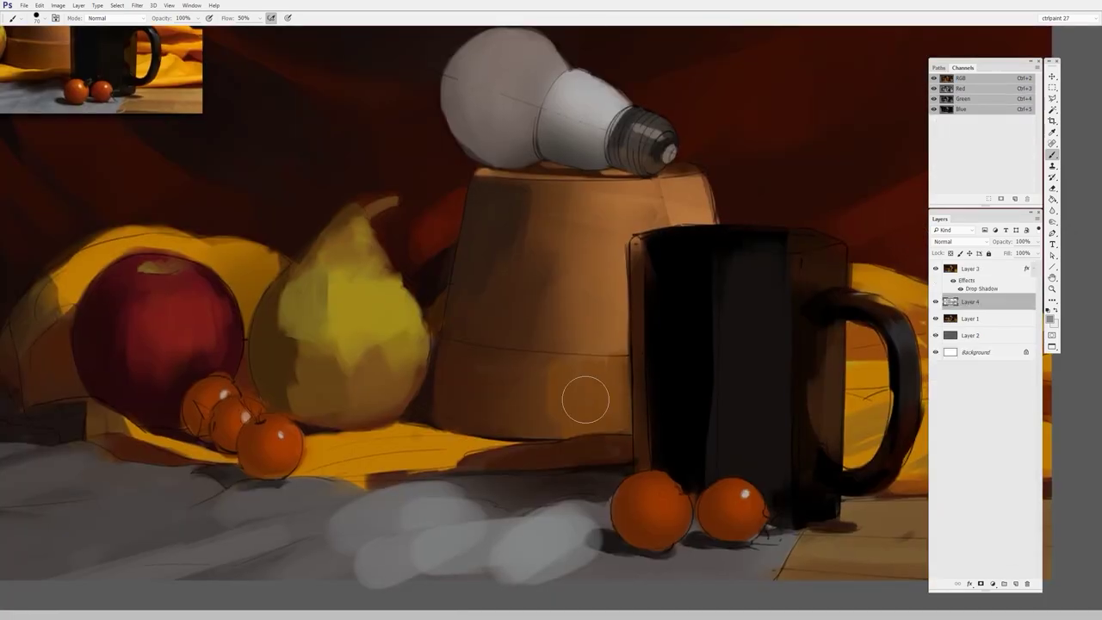
scroll(664, 384, up, 3)
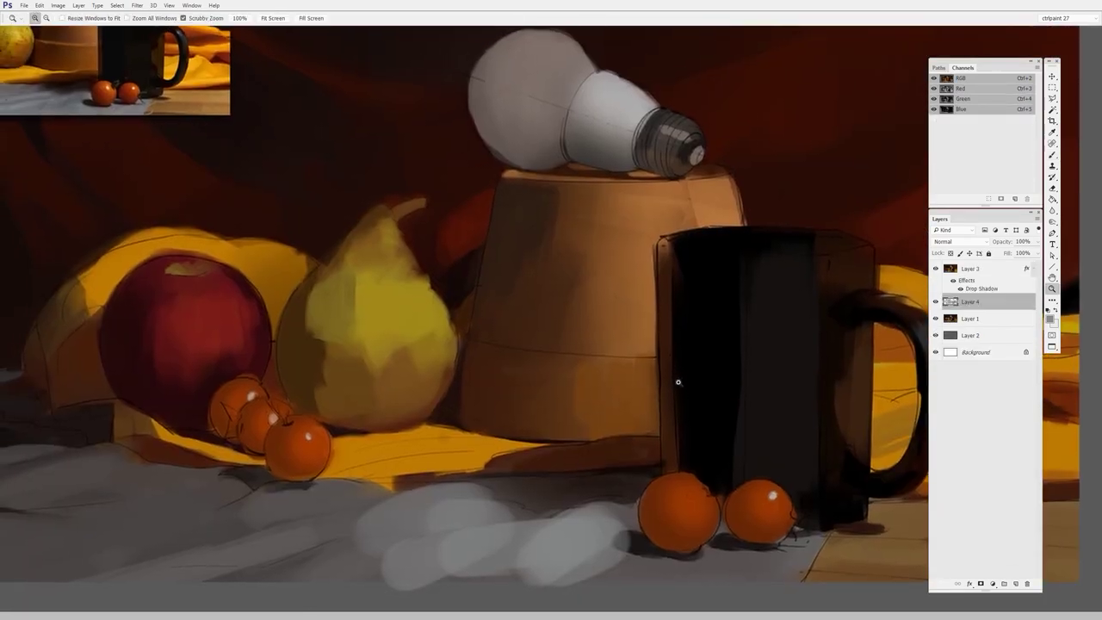
scroll(664, 384, down, 2)
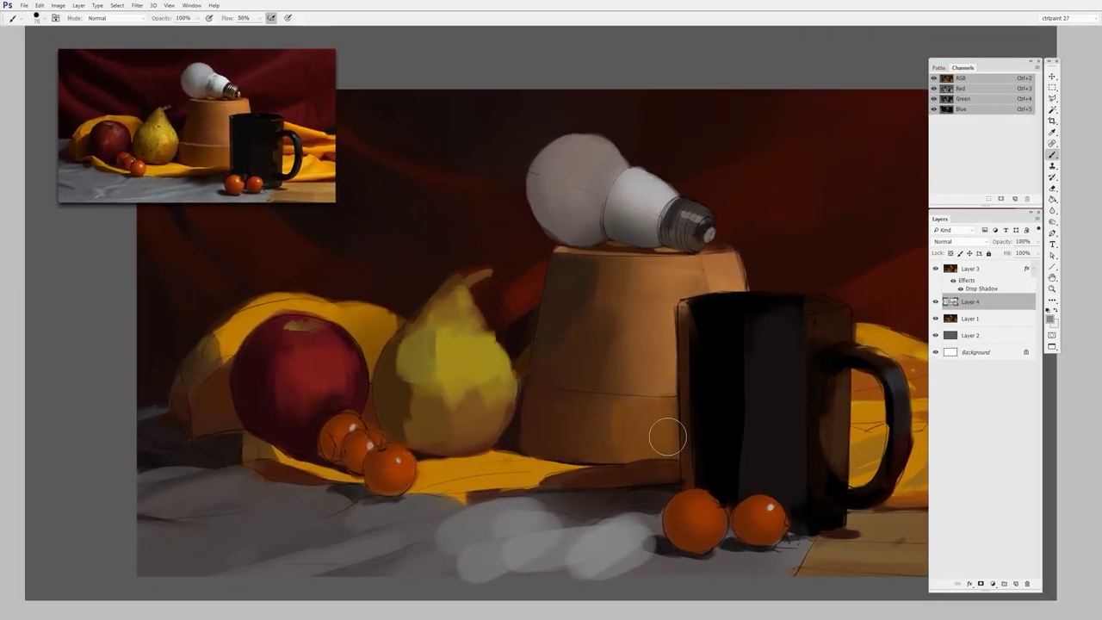